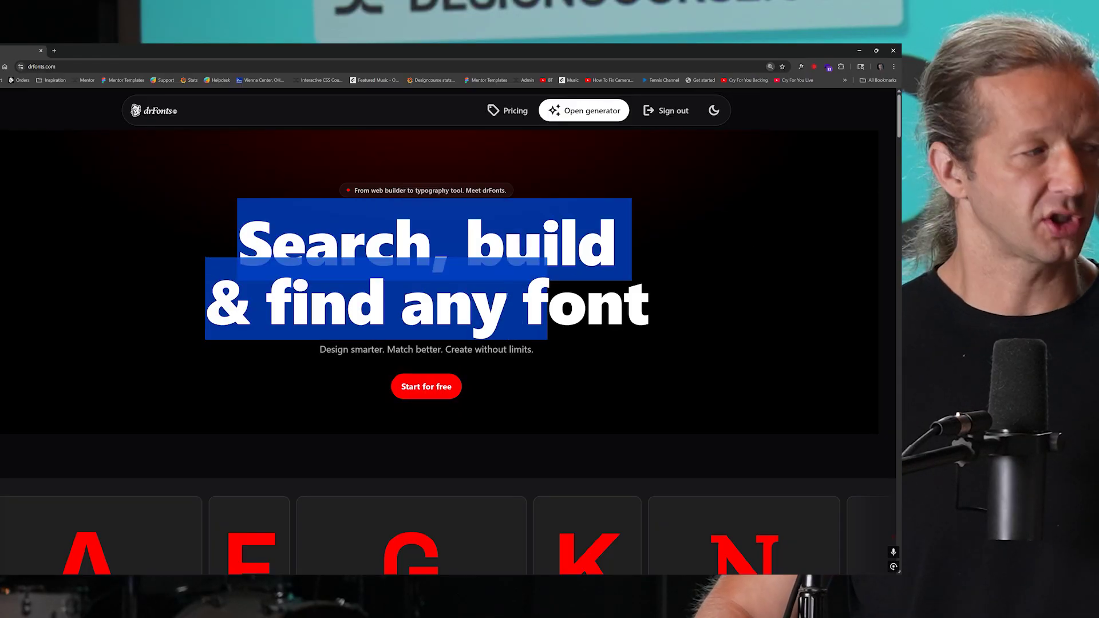
Scroll the drFonts homepage down to the Palette Genius section with its five red swatches
drag(896, 115, 876, 290)
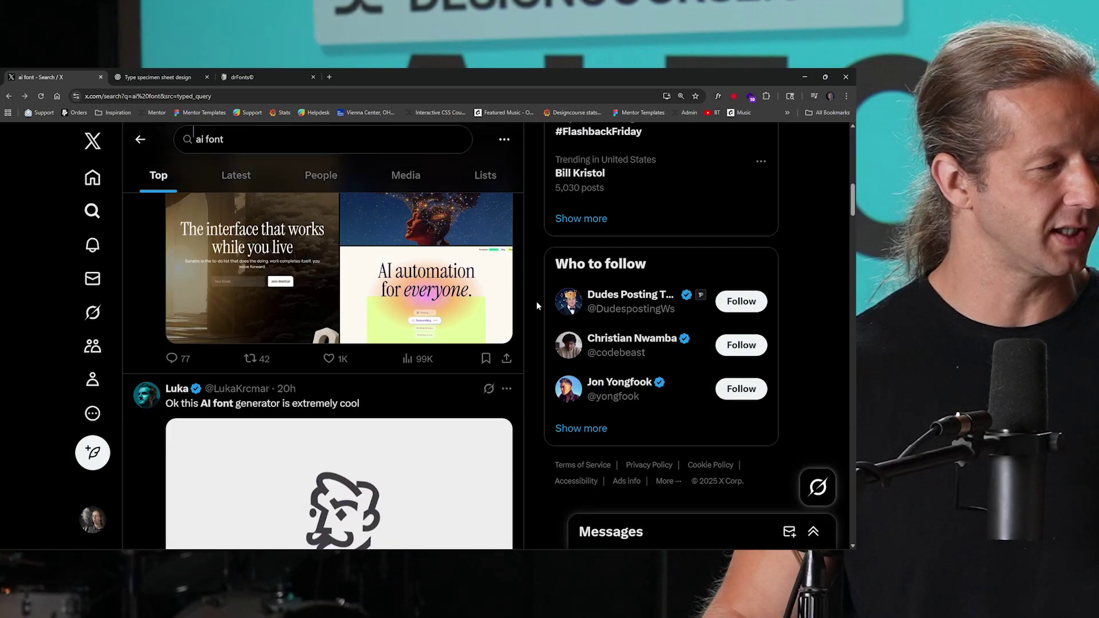
Open the 'Chat, I made a Font with AI' post from the 'ai font' search results
scroll(537, 300, up, 5)
scroll(538, 300, down, 8)
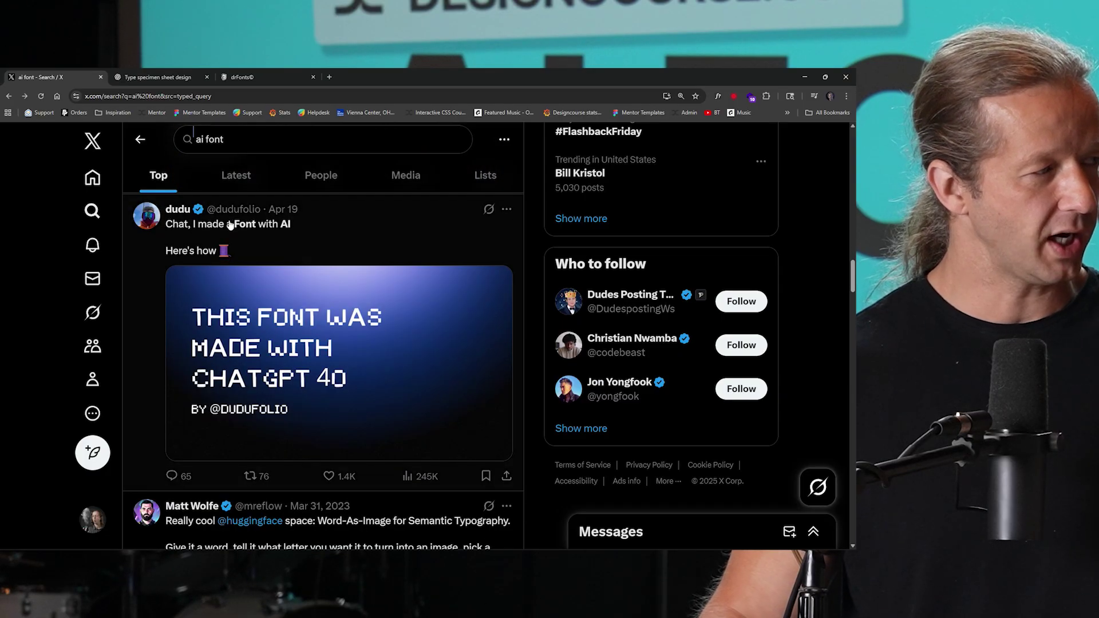
mouse_move(175, 212)
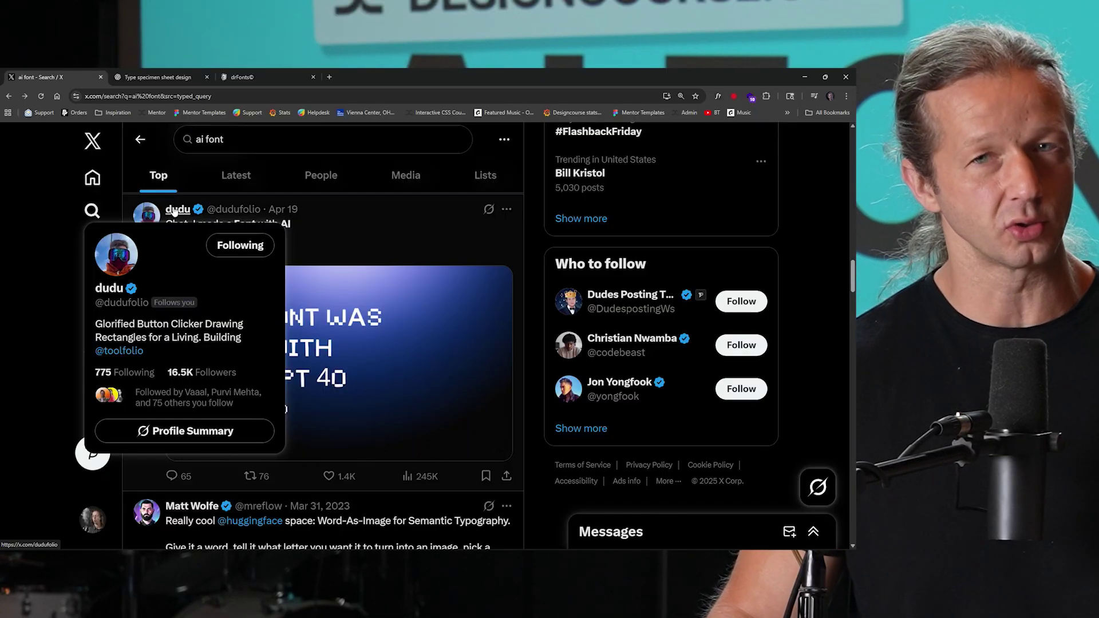
click(346, 248)
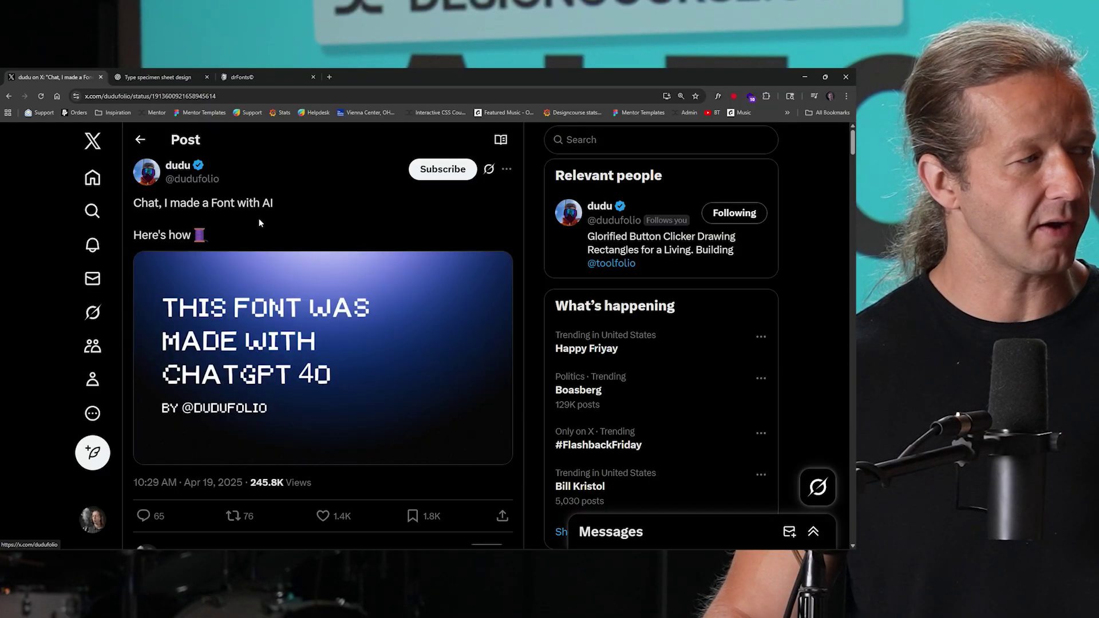
Expand the reply's full specimen-sheet prompt, highlight its pixelated black-glyphs clause, and open the next post
scroll(310, 238, down, 10)
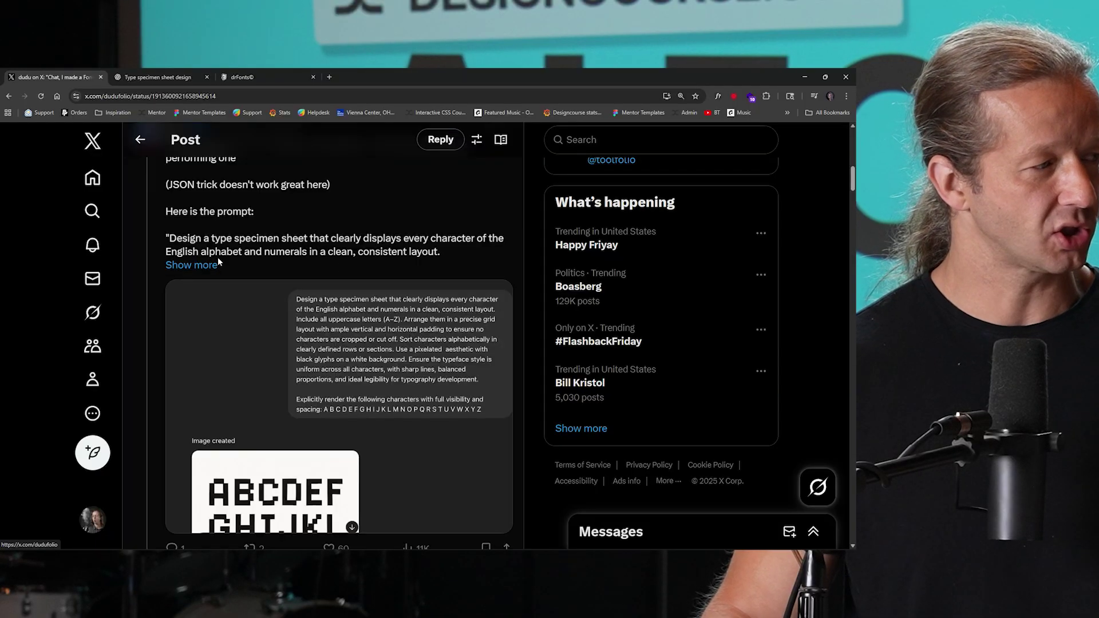
click(218, 260)
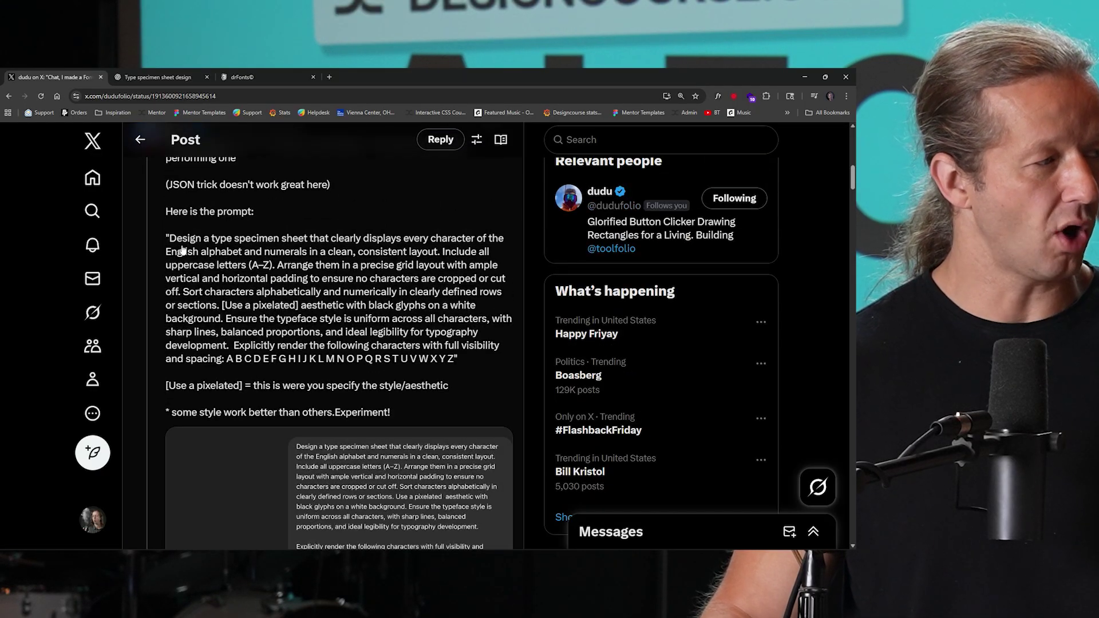
drag(170, 240, 449, 361)
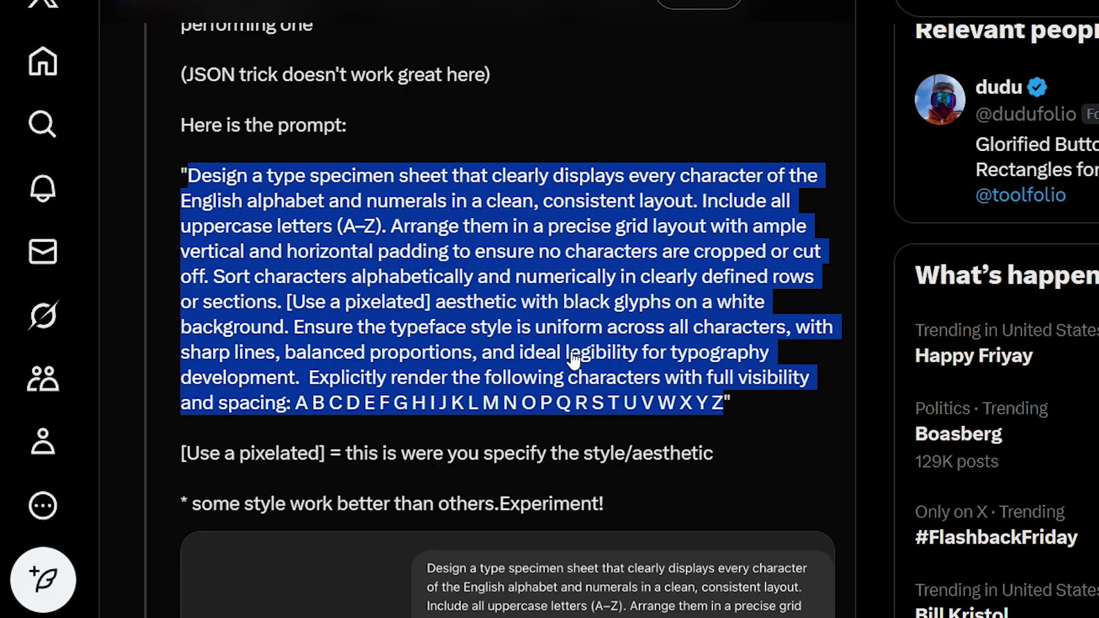
click(450, 302)
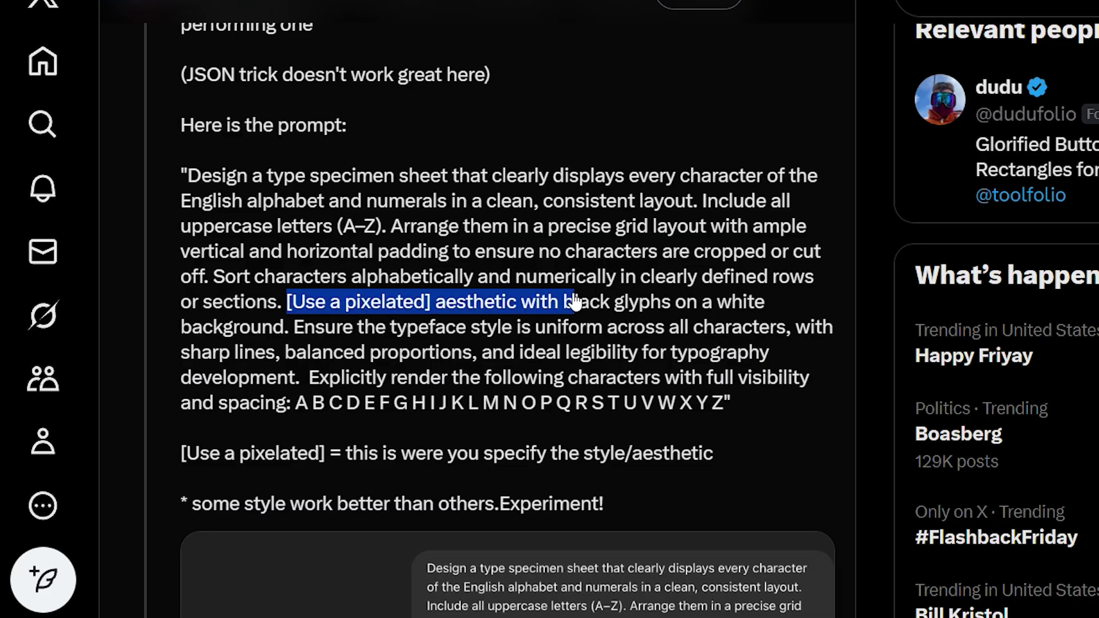
drag(734, 305, 318, 324)
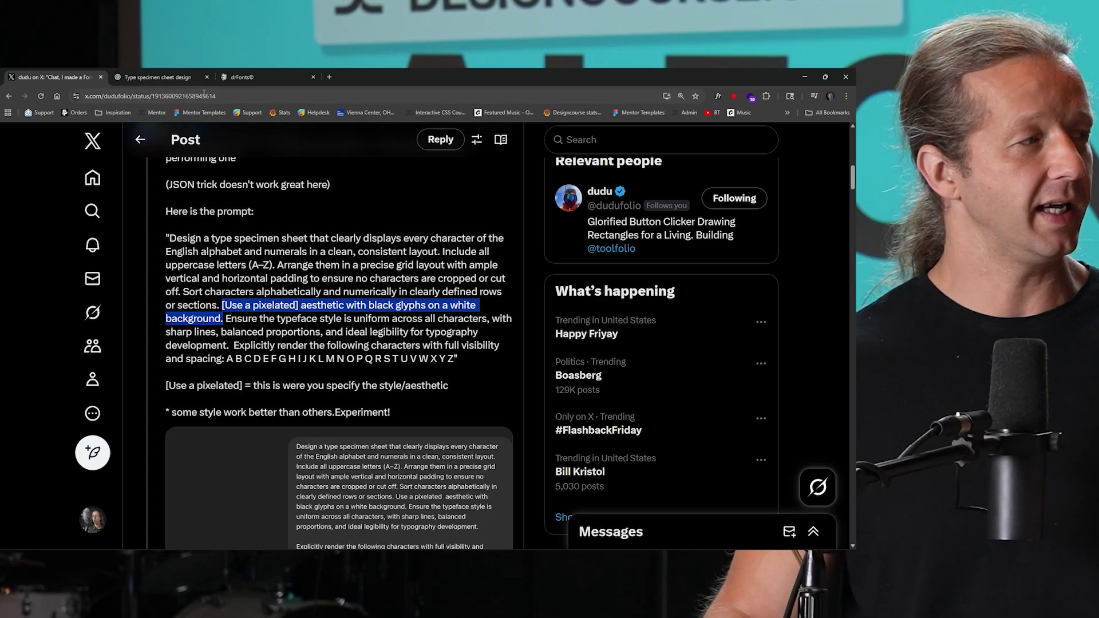
click(316, 266)
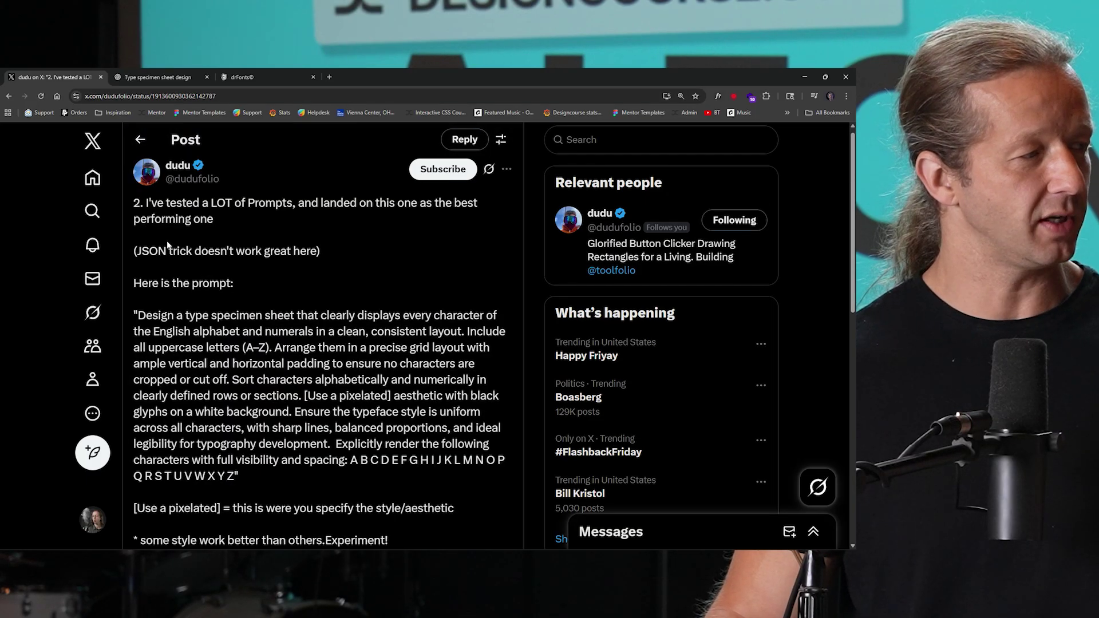
click(158, 80)
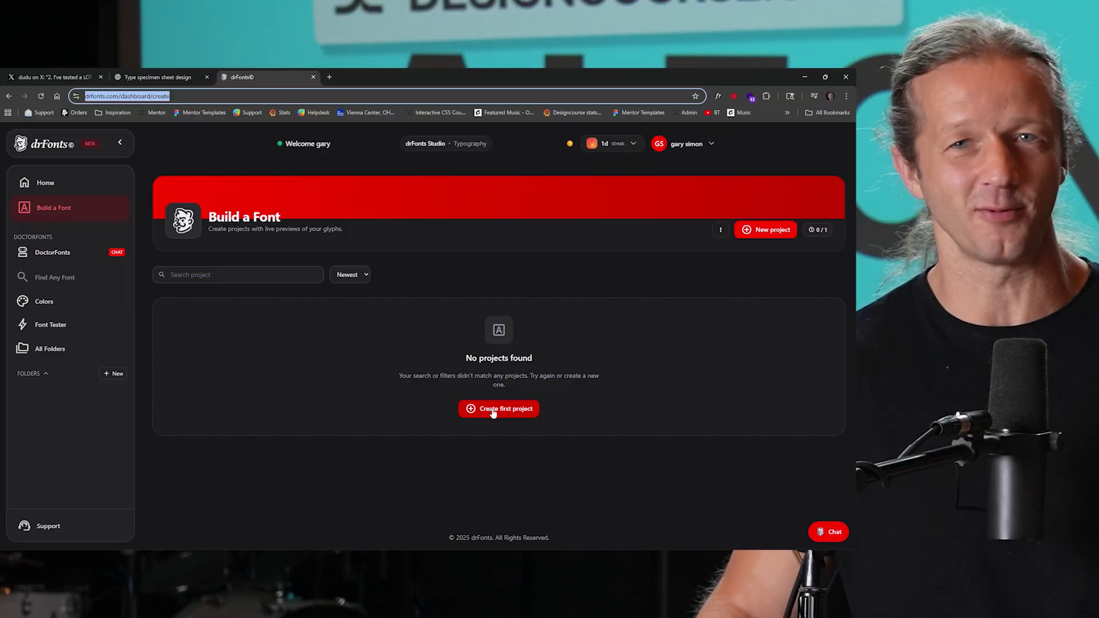
Create a new drFonts project named 'Retro R'
click(753, 231)
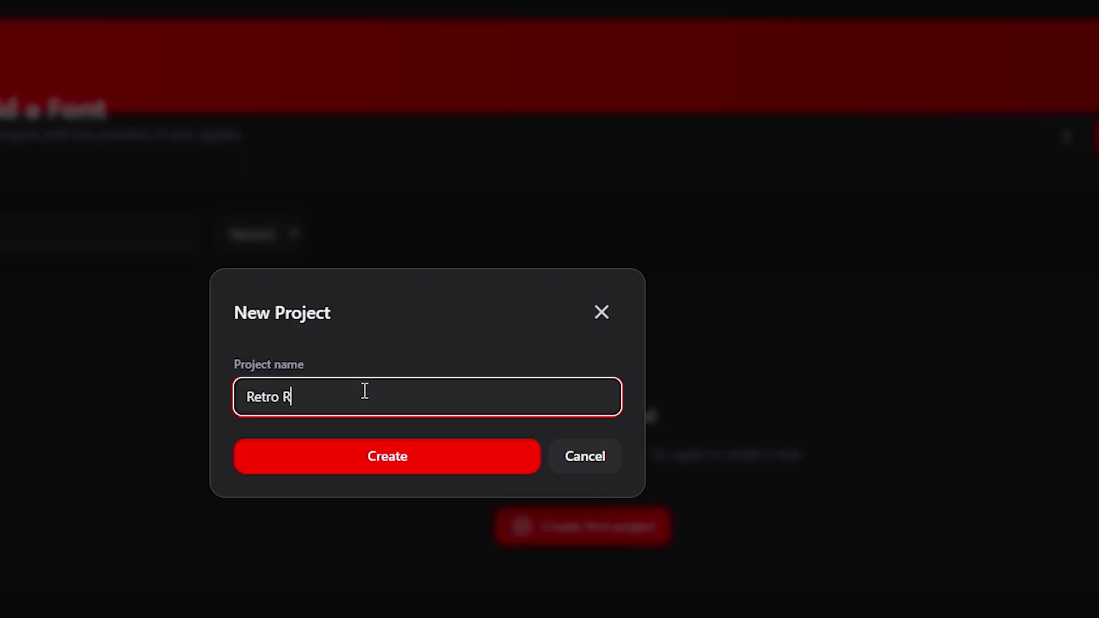
click(390, 461)
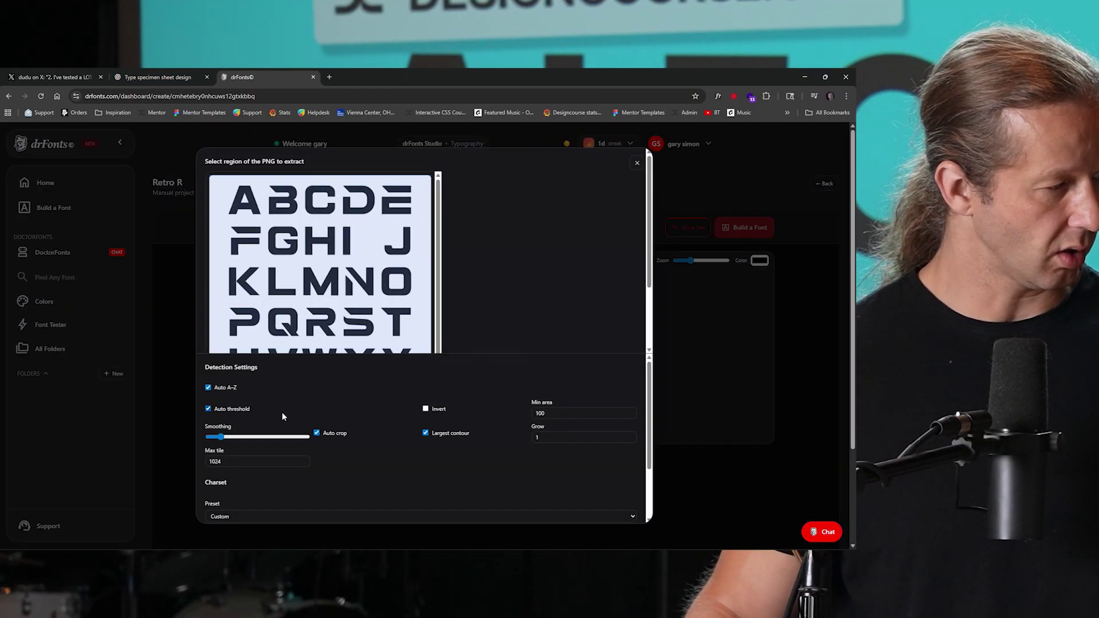
Review the PNG dialog's Detection Settings and Charset, then start extracting the 26 glyphs
scroll(231, 393, down, 2)
scroll(226, 393, up, 1)
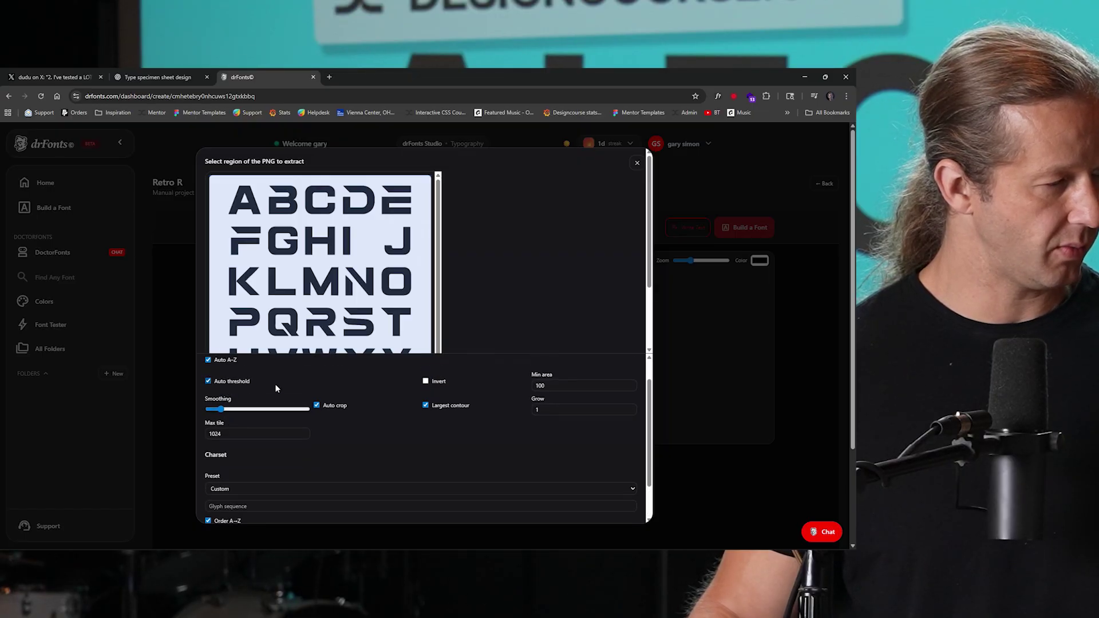
scroll(373, 405, down, 2)
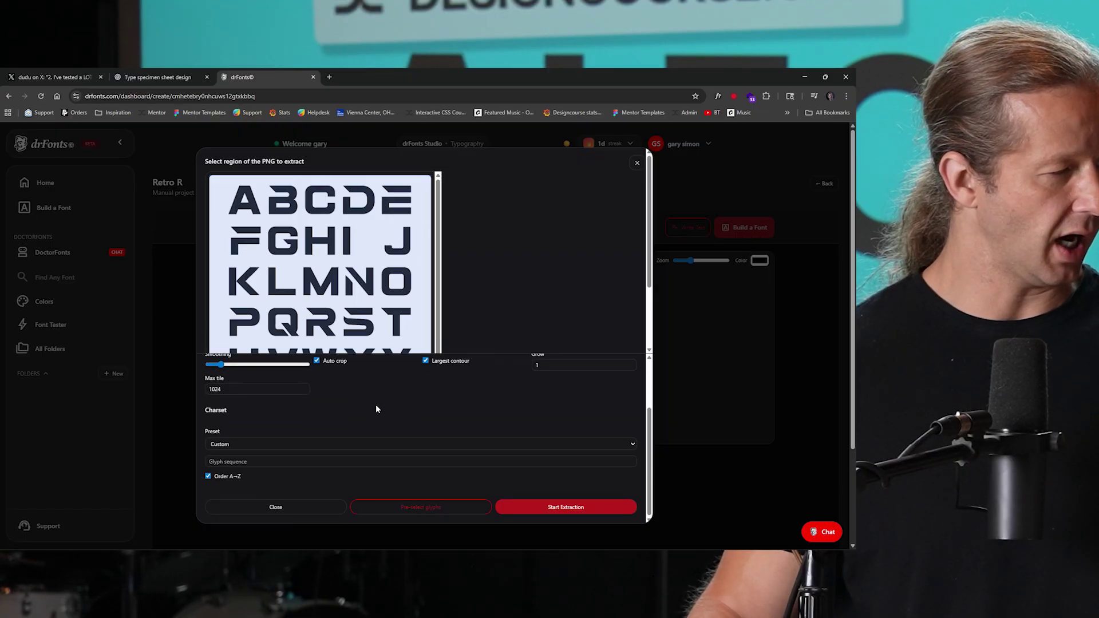
scroll(343, 408, up, 3)
scroll(440, 426, down, 2)
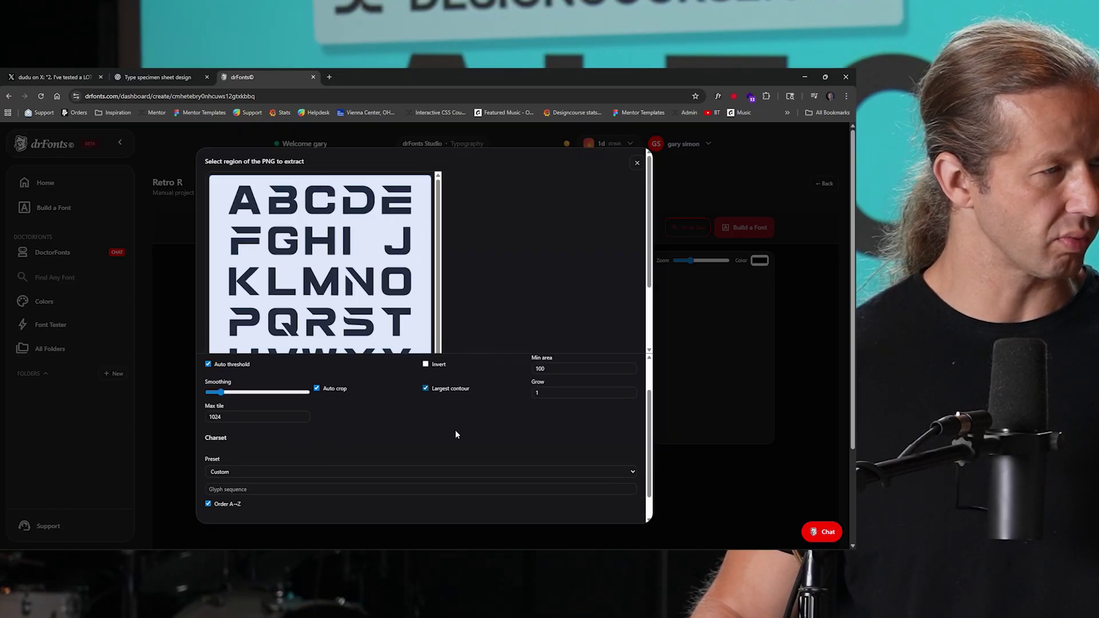
scroll(366, 421, up, 2)
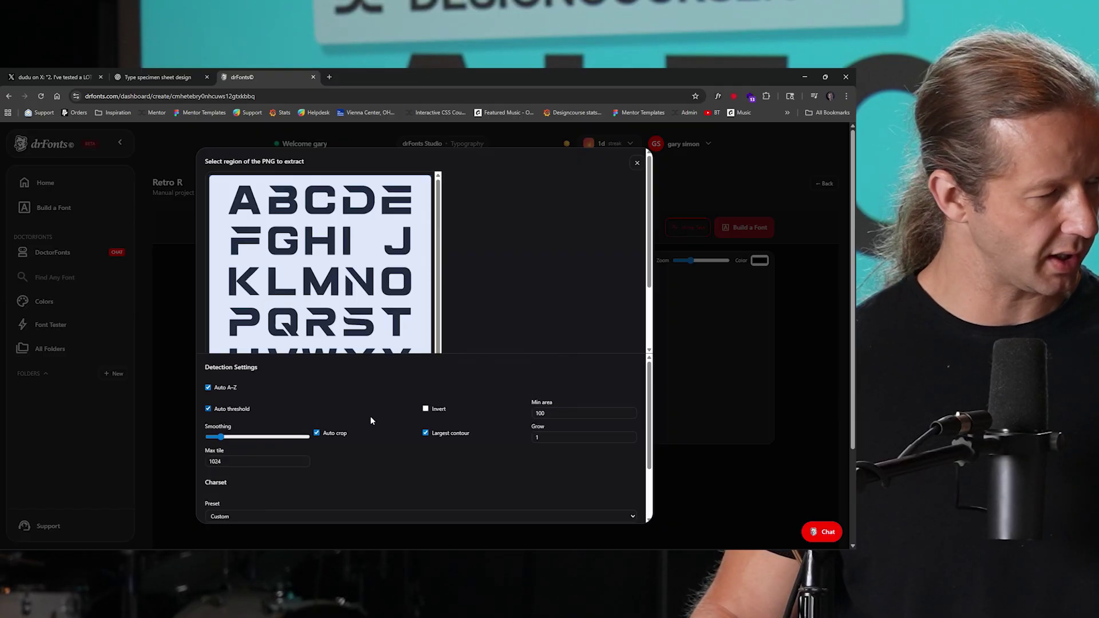
scroll(489, 436, down, 2)
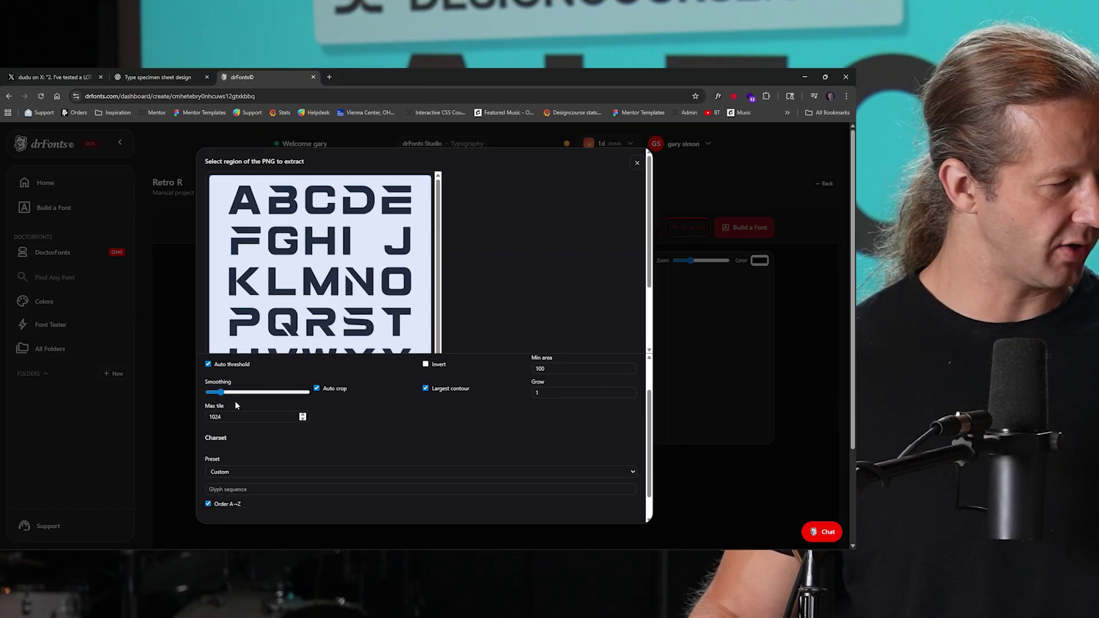
scroll(446, 481, down, 1)
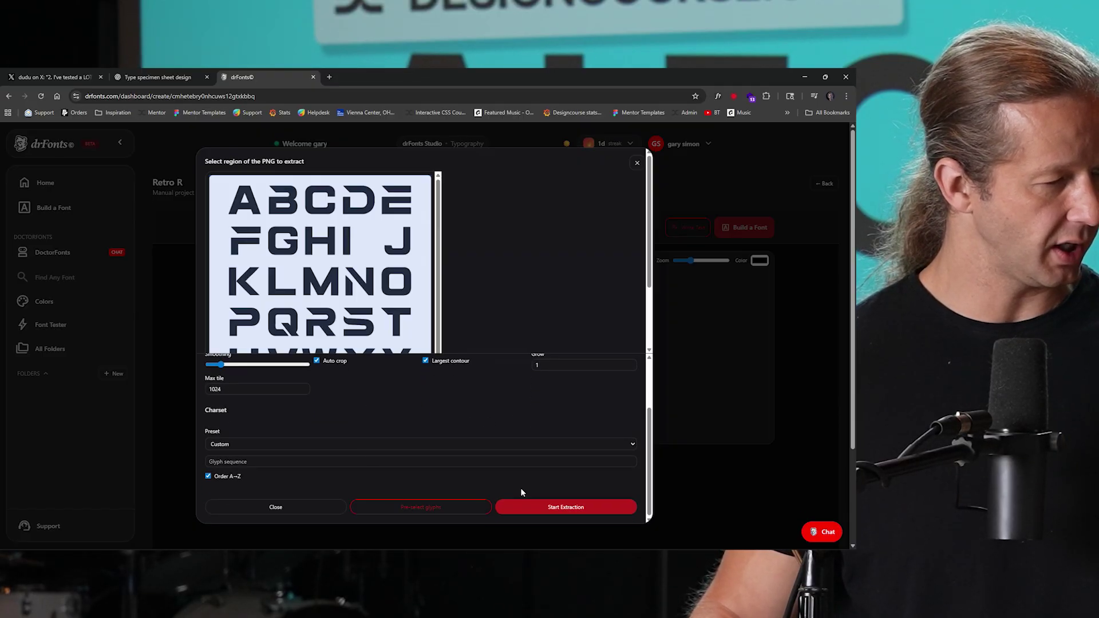
click(556, 508)
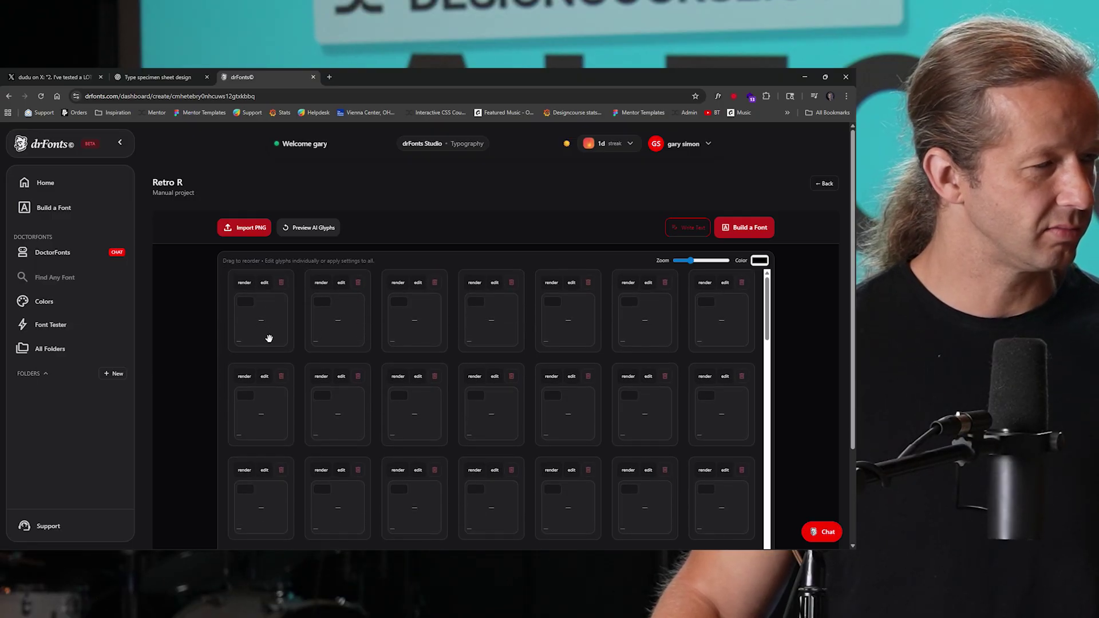
Look over the rendered Retro R glyph grid and the Adjust Baseline and Size sliders
scroll(452, 367, down, 5)
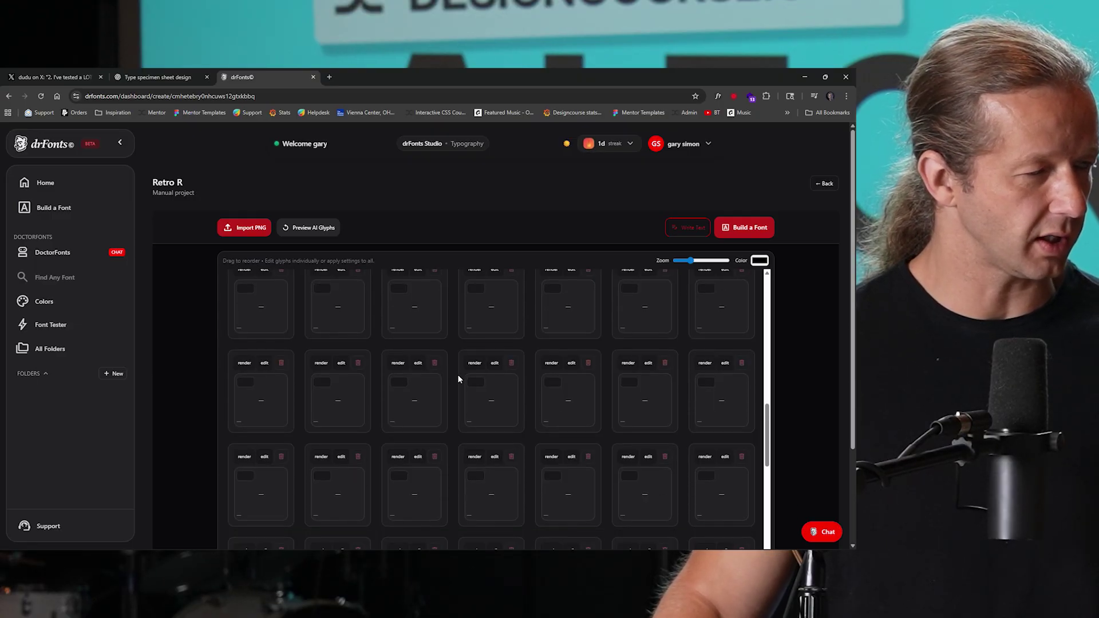
scroll(458, 384, up, 4)
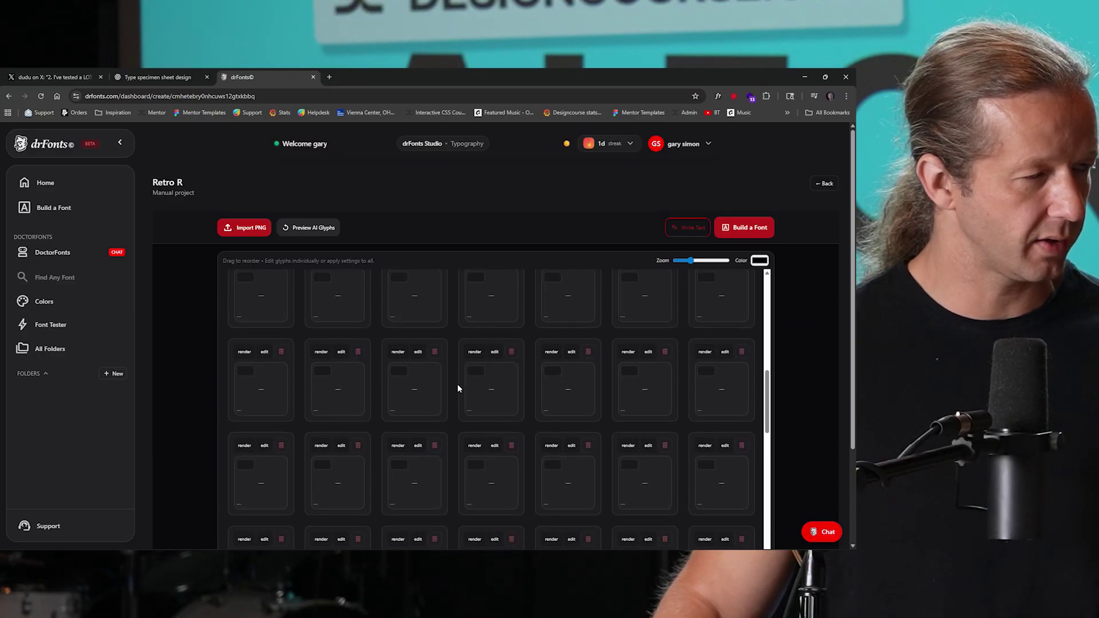
scroll(458, 383, down, 1)
click(475, 295)
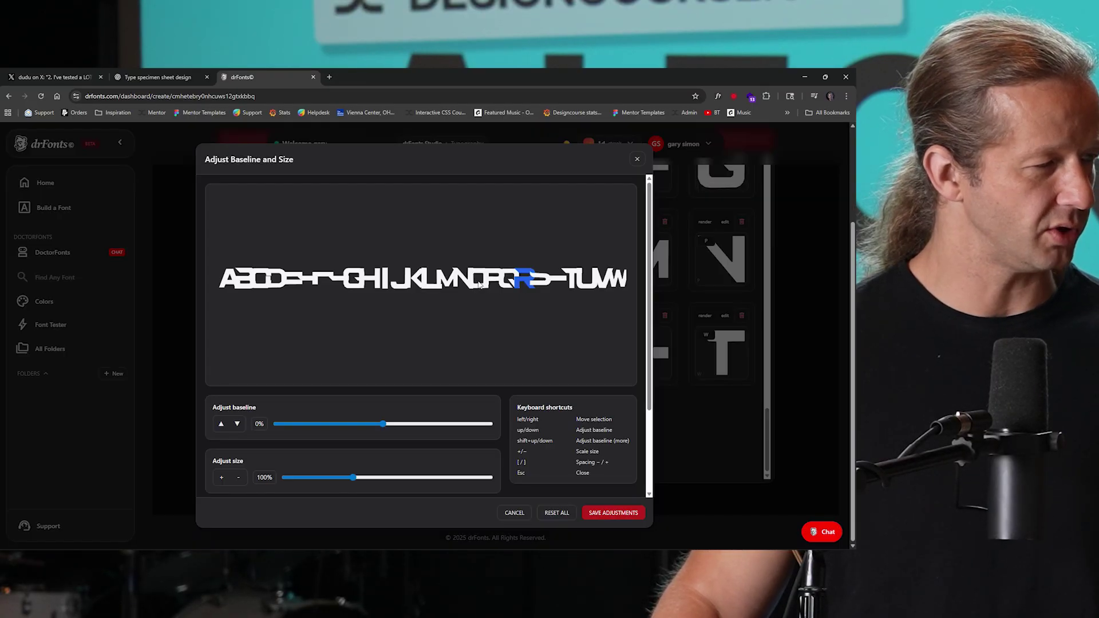
scroll(566, 400, down, 2)
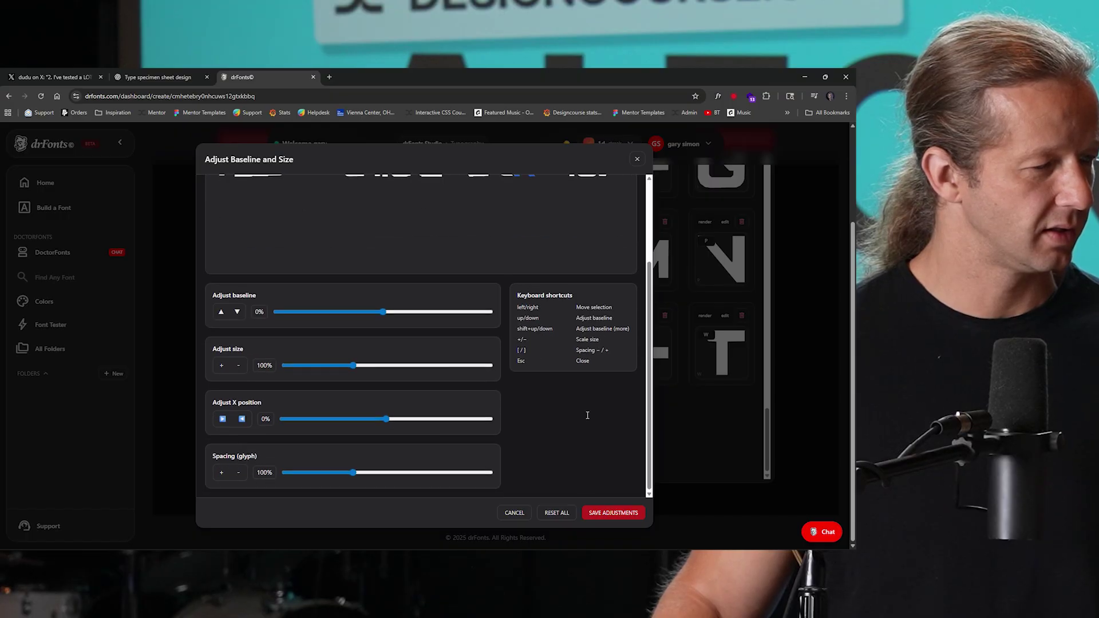
scroll(569, 430, up, 2)
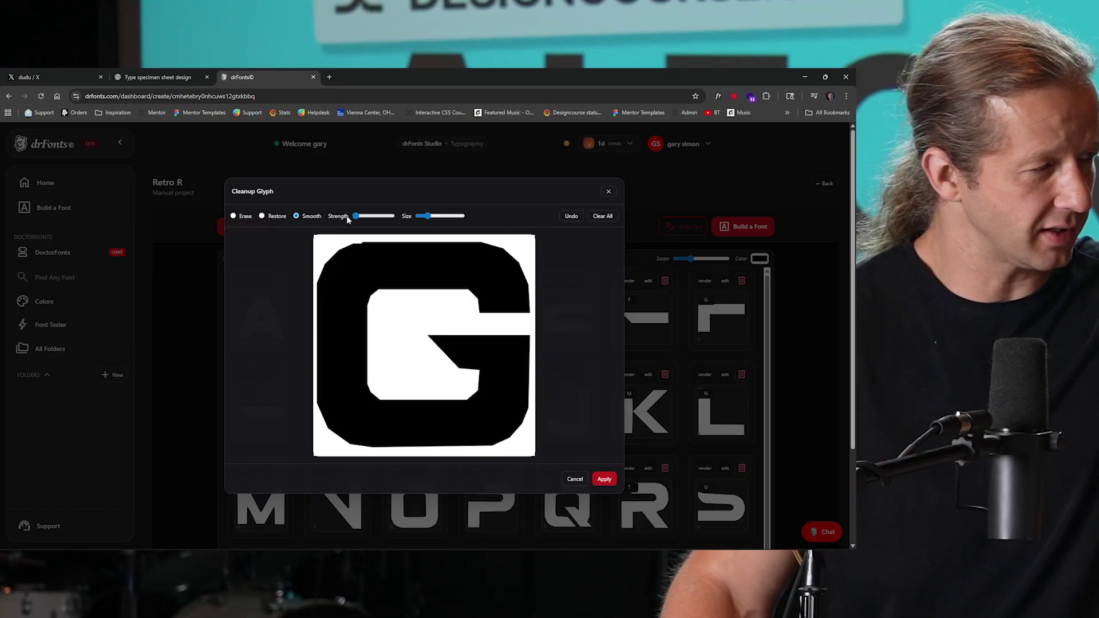
Close the Cleanup Glyph editor for the G glyph without changes
click(604, 479)
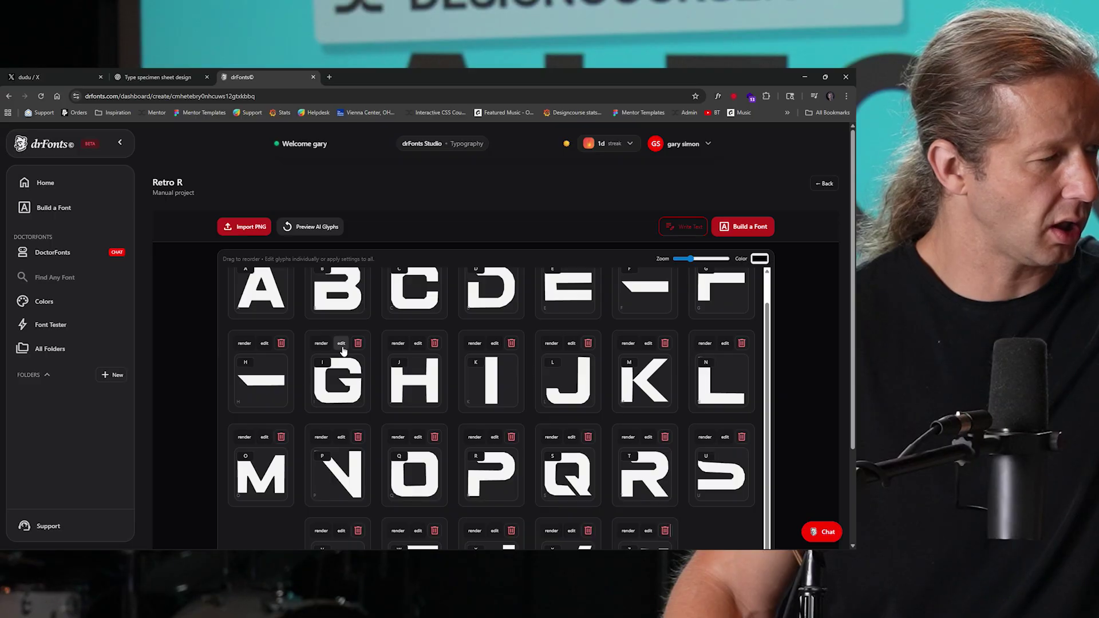
click(429, 357)
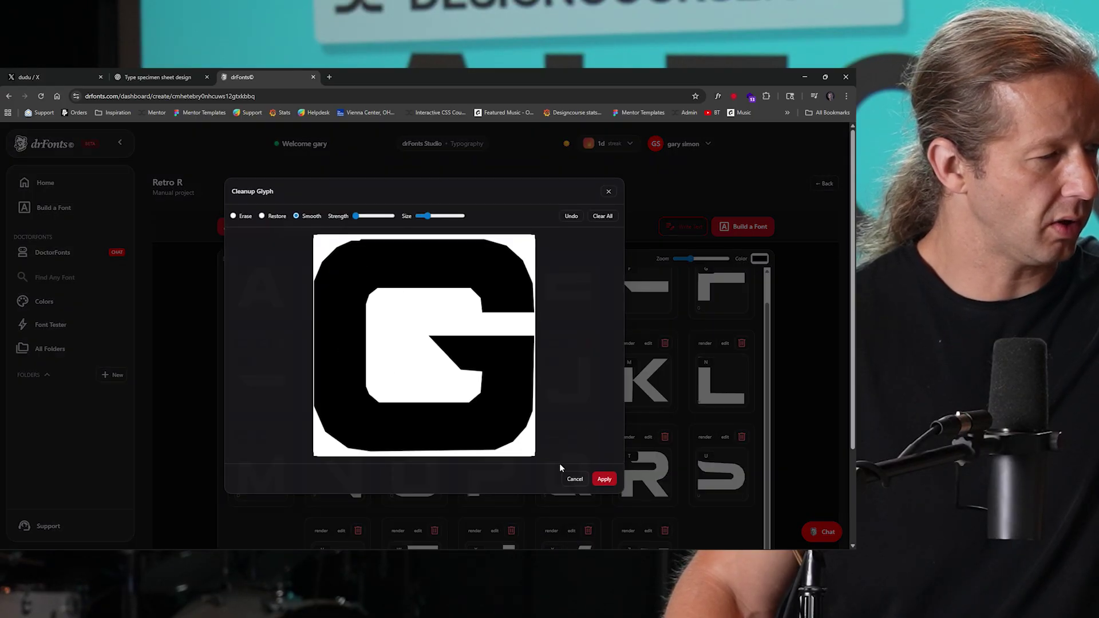
key(Escape)
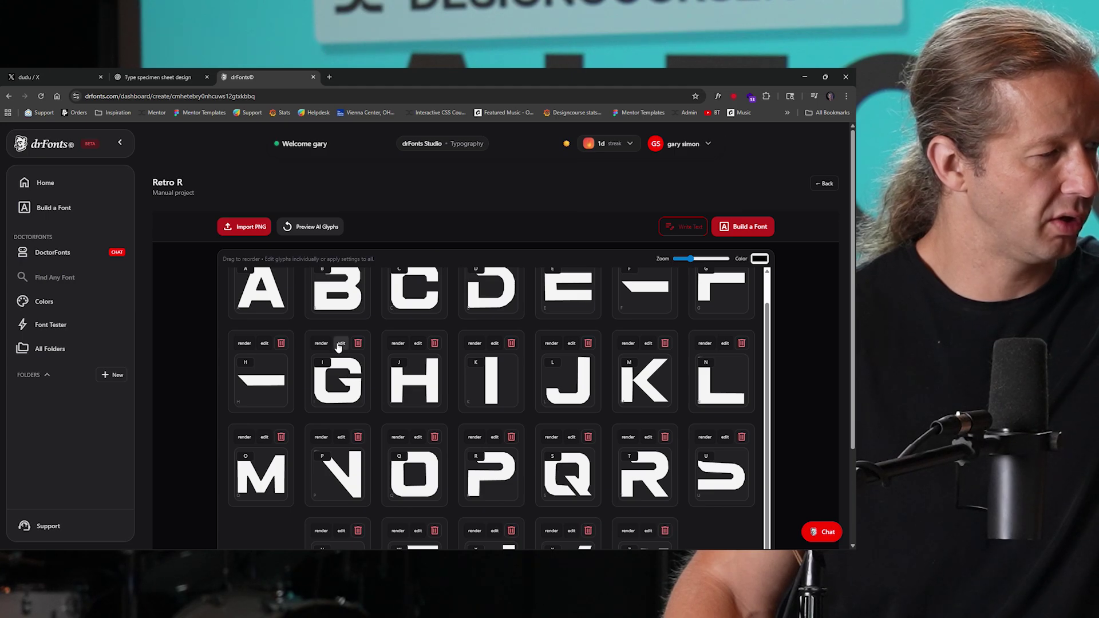
scroll(608, 398, down, 3)
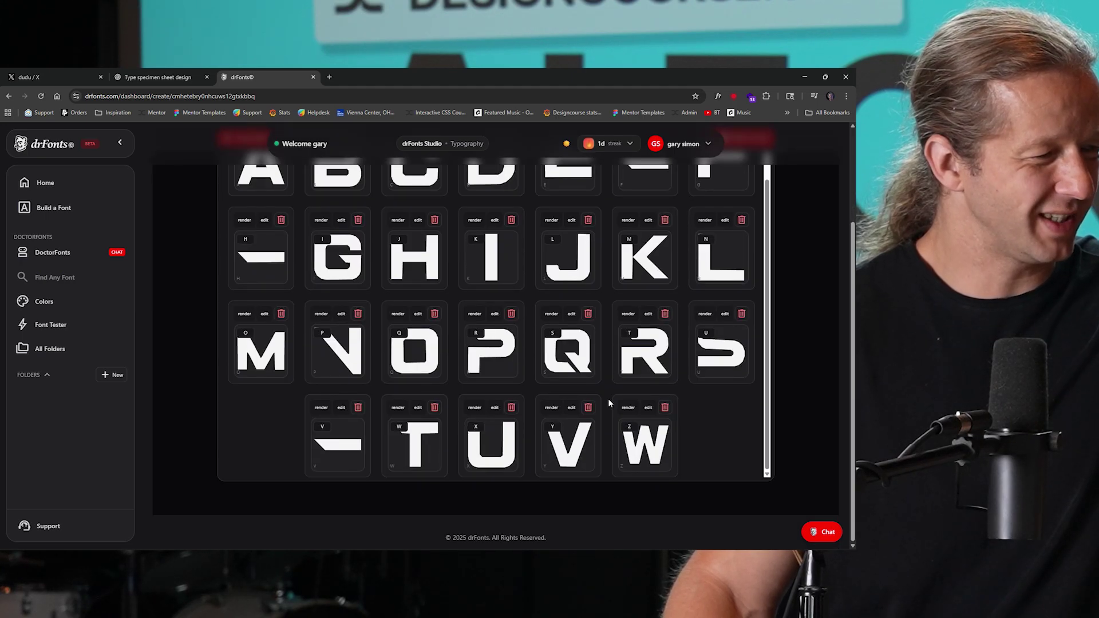
scroll(607, 398, up, 1)
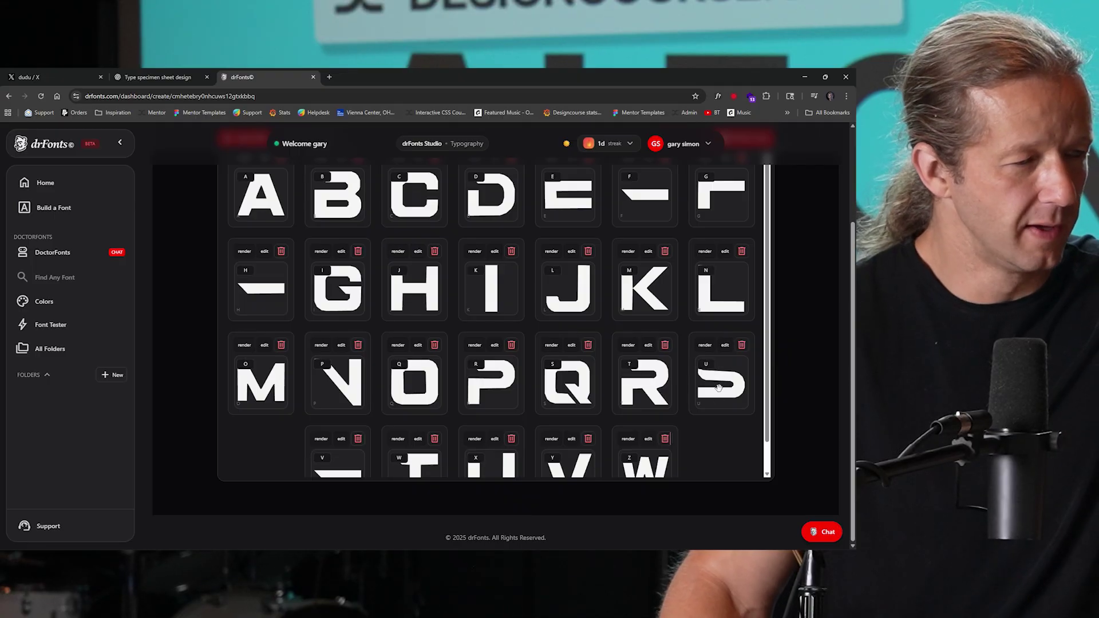
Close the U glyph cleanup and the PNG region panel, returning the grid to its top
click(725, 345)
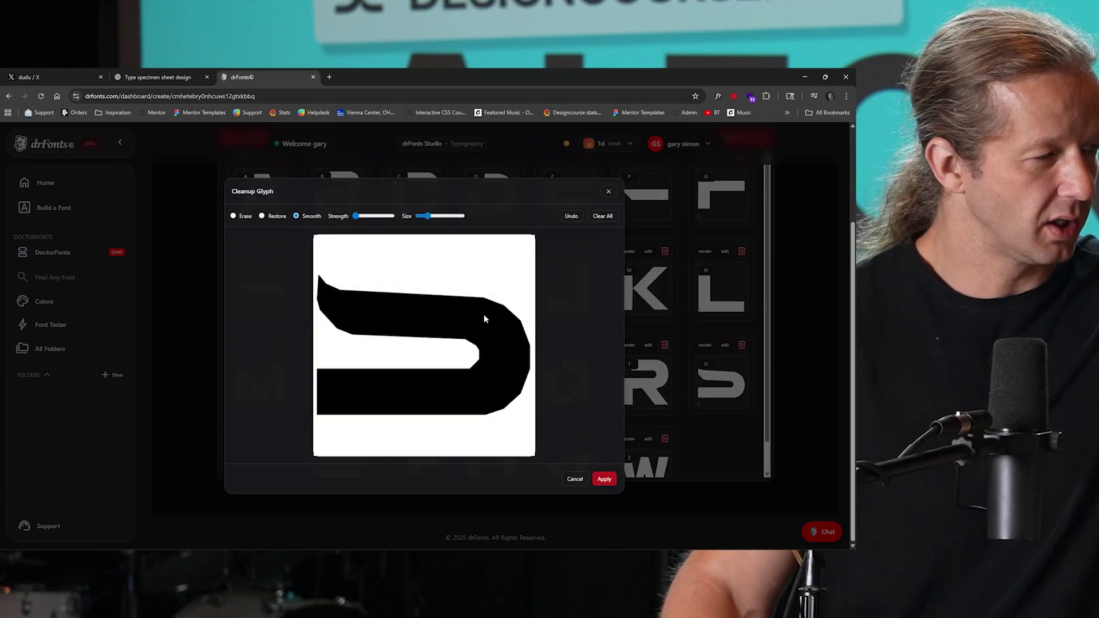
click(610, 192)
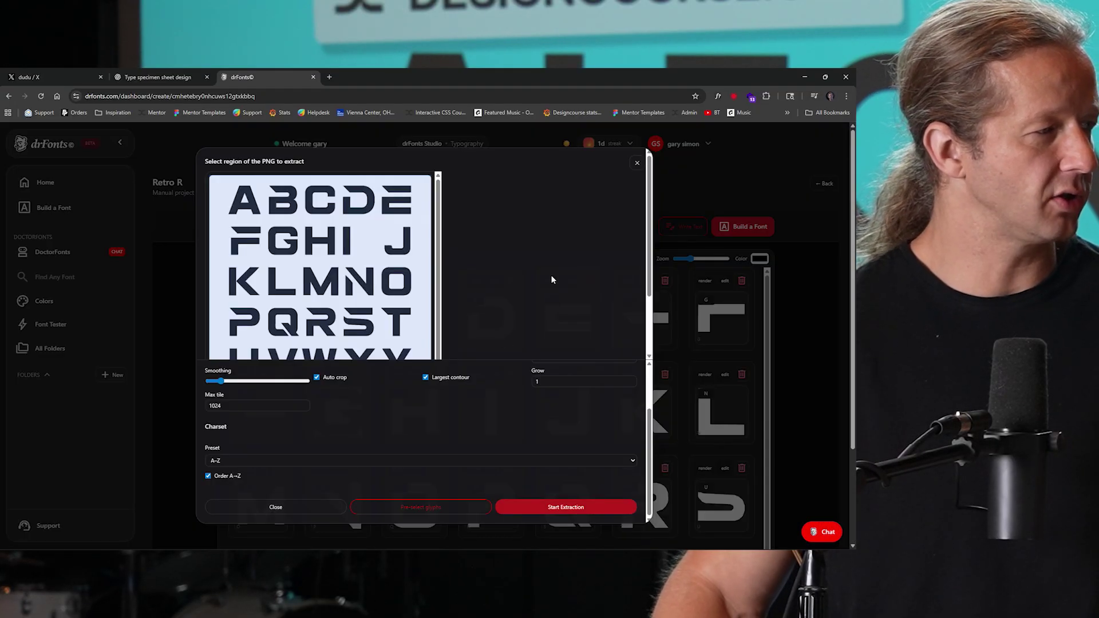
click(638, 165)
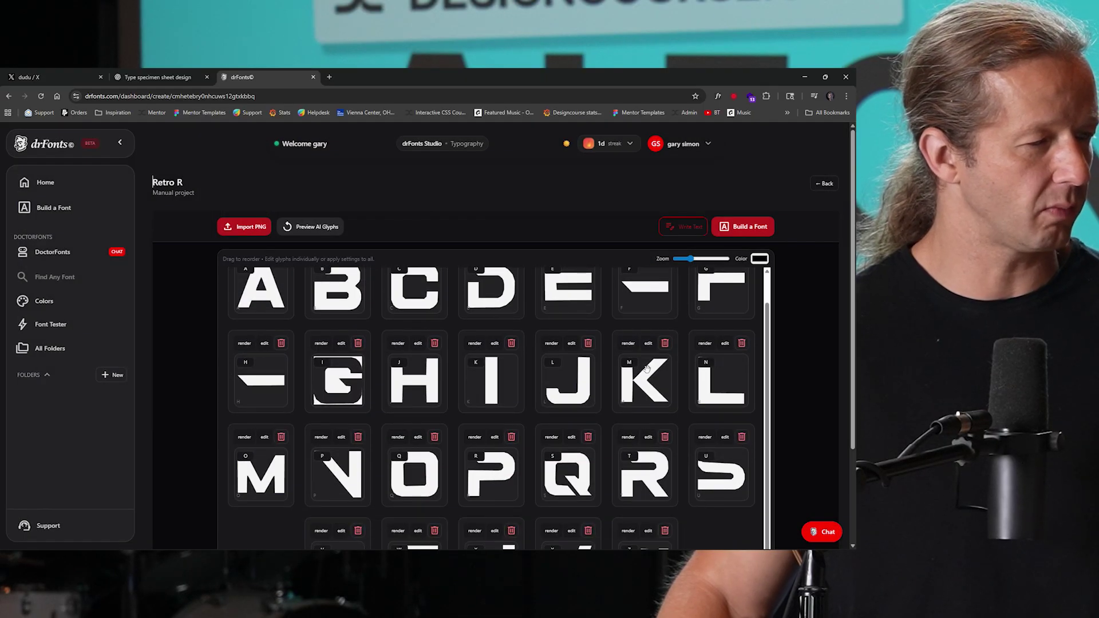
scroll(645, 390, down, 2)
scroll(692, 300, up, 3)
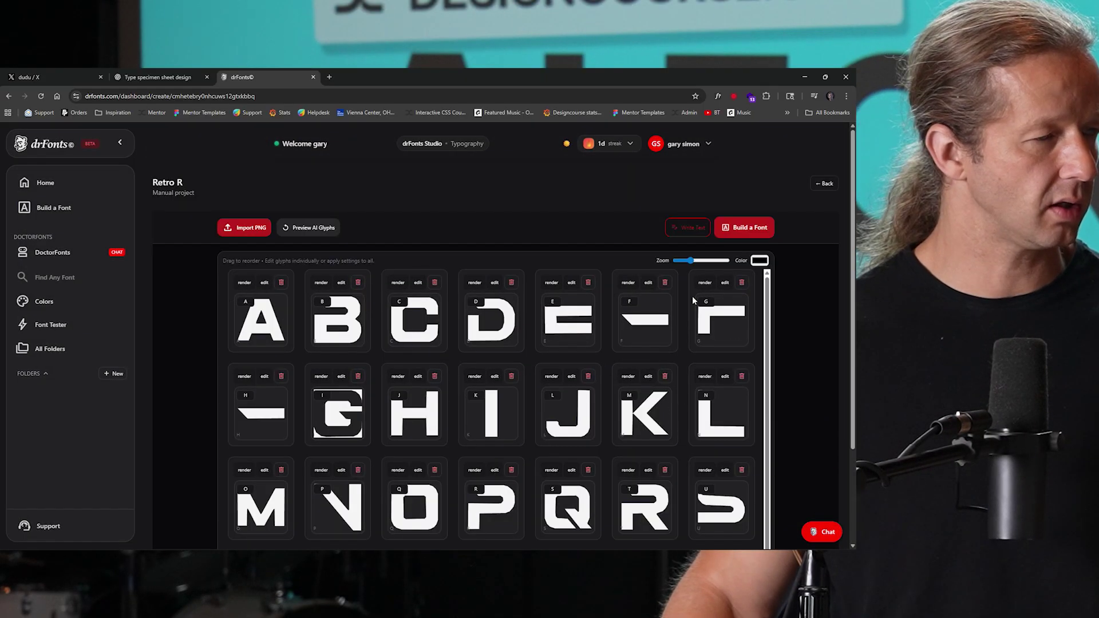
Replace 'drFonts' in the preview text with 'DR FONTS' so it reads 'Create for DR FONTS'
click(688, 227)
click(244, 396)
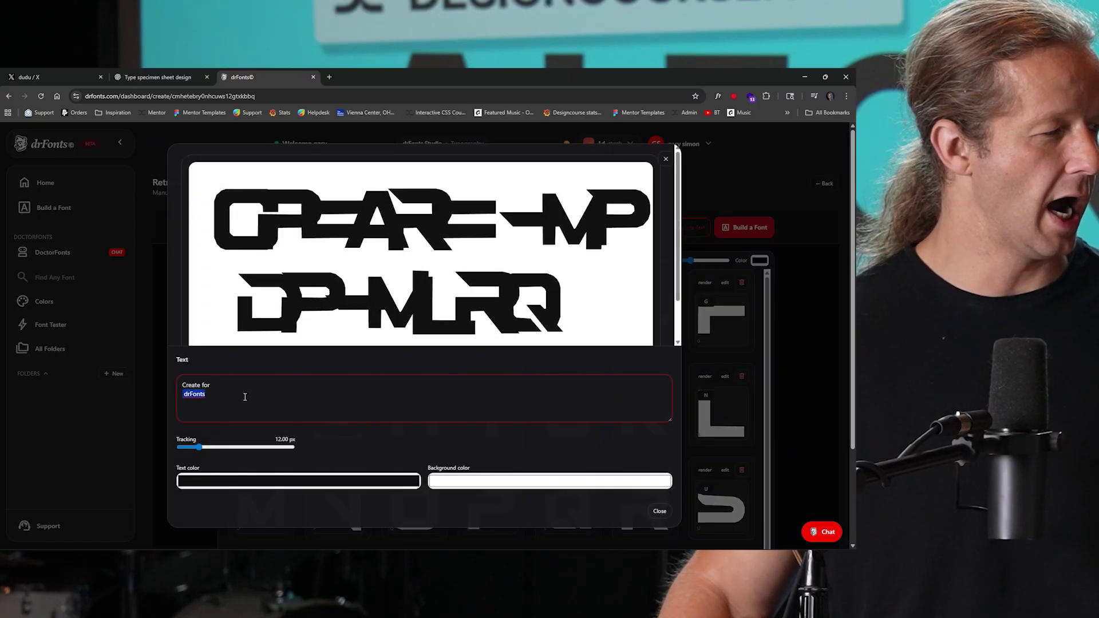
text(D)
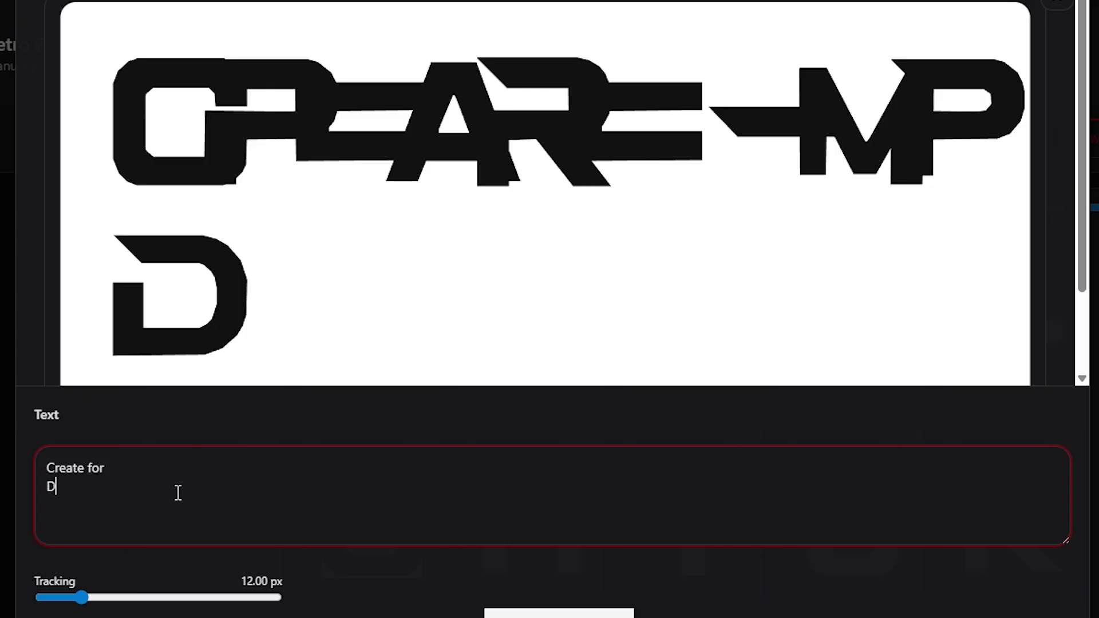
text(R FONTS)
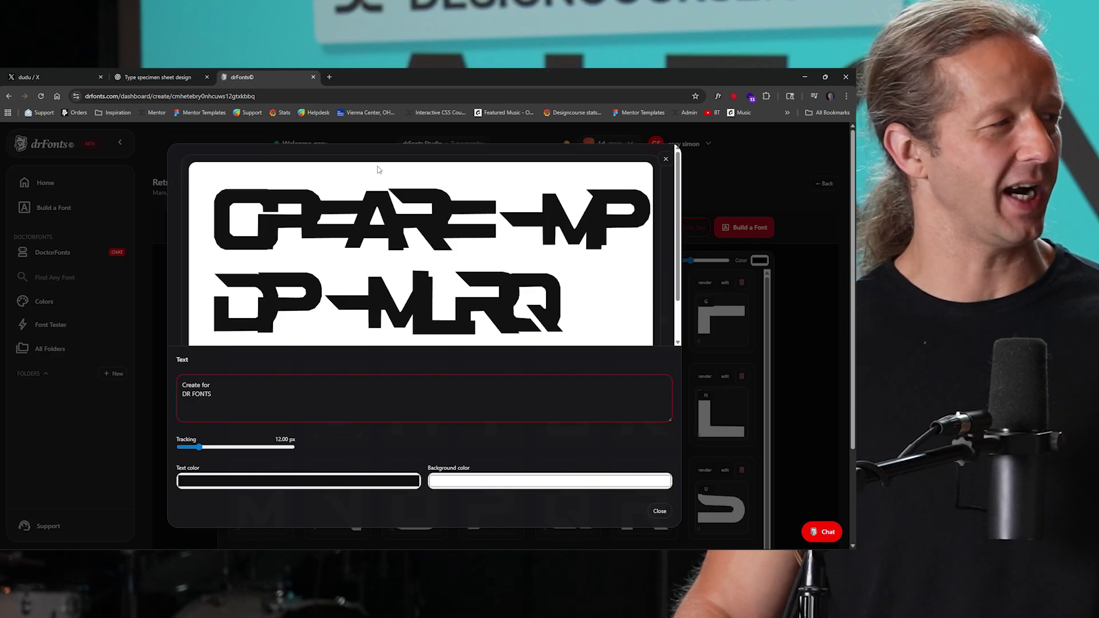
mouse_move(146, 79)
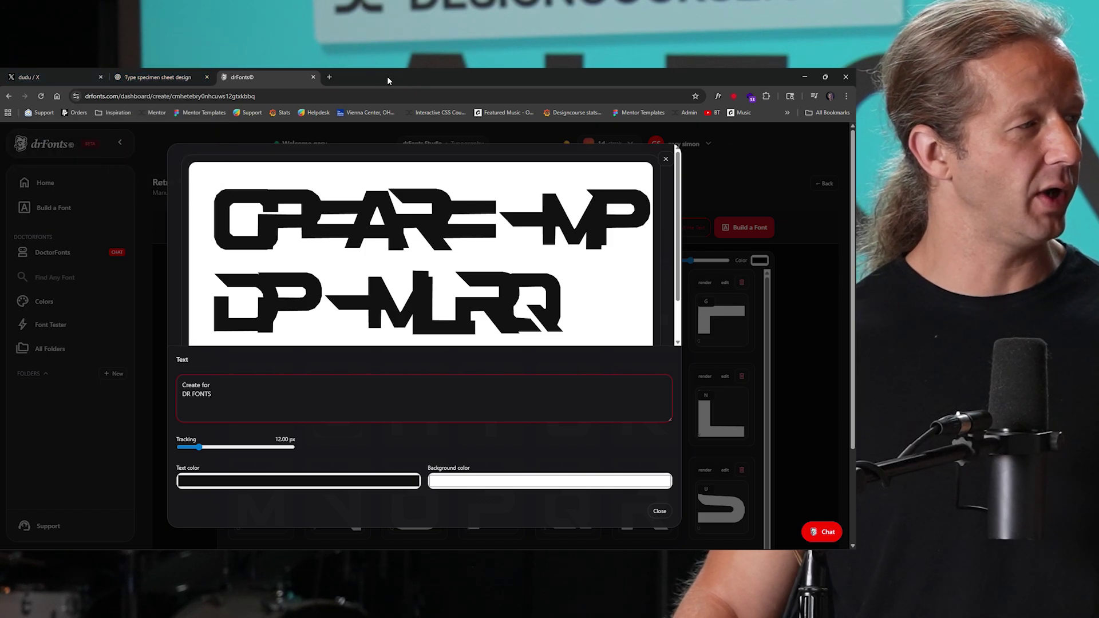
Return to the Type specimen sheet chat and view its A–Z, 0–9 specimen image full-size
click(156, 81)
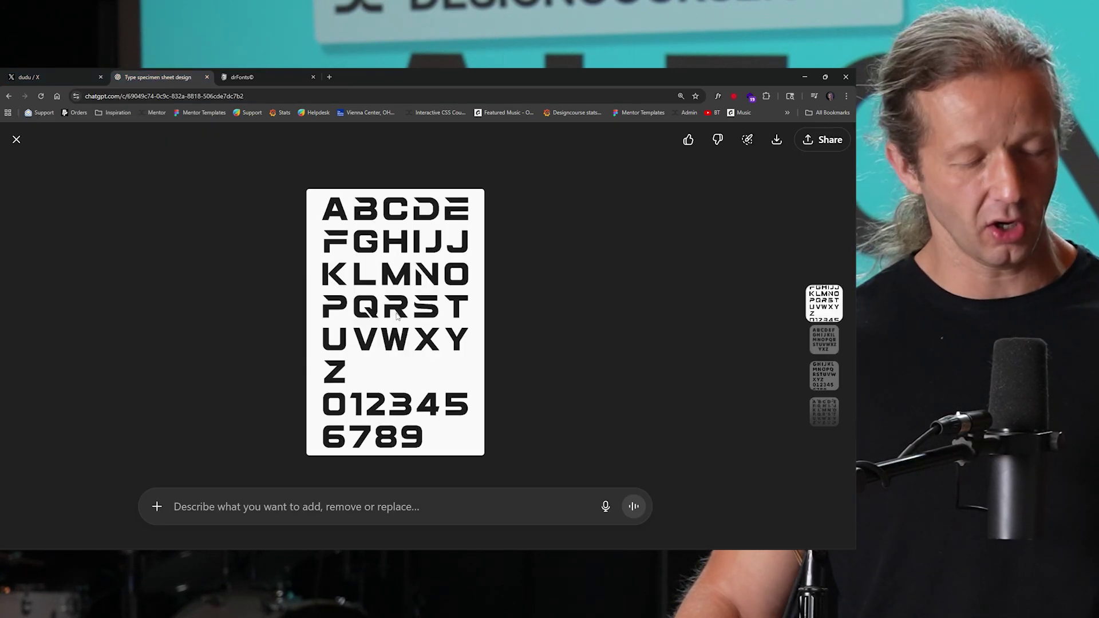
click(17, 142)
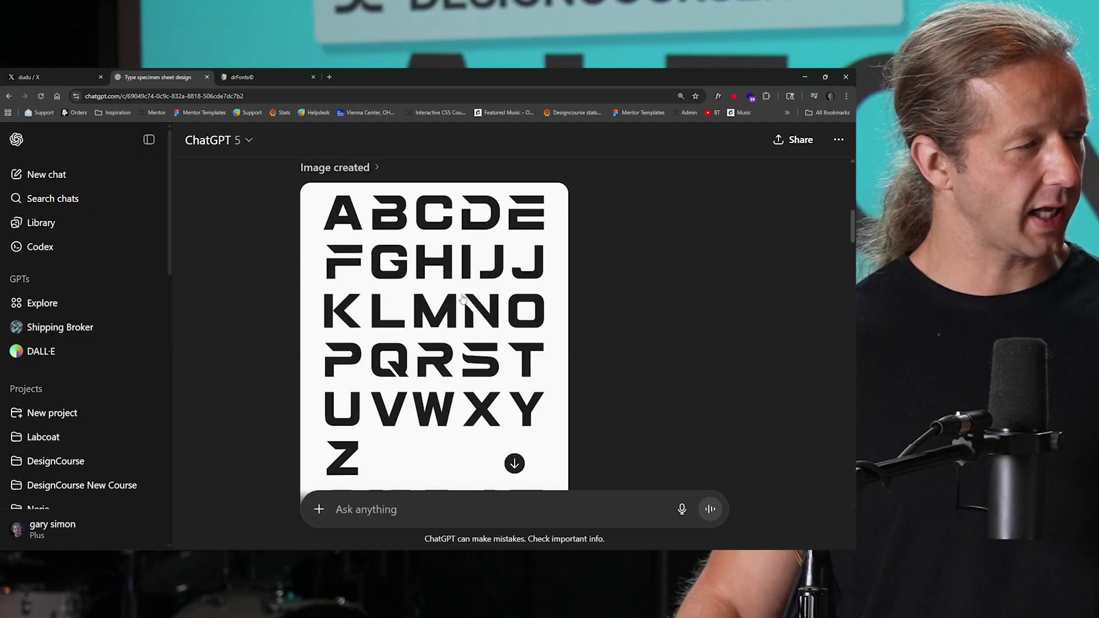
scroll(623, 244, up, 10)
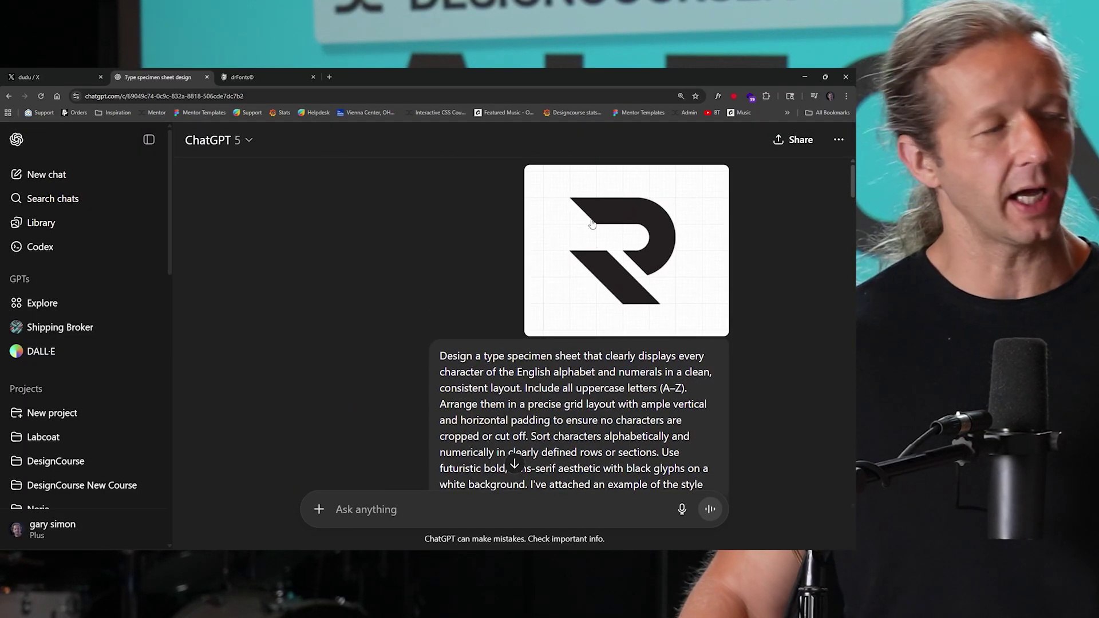
scroll(488, 343, down, 10)
click(450, 332)
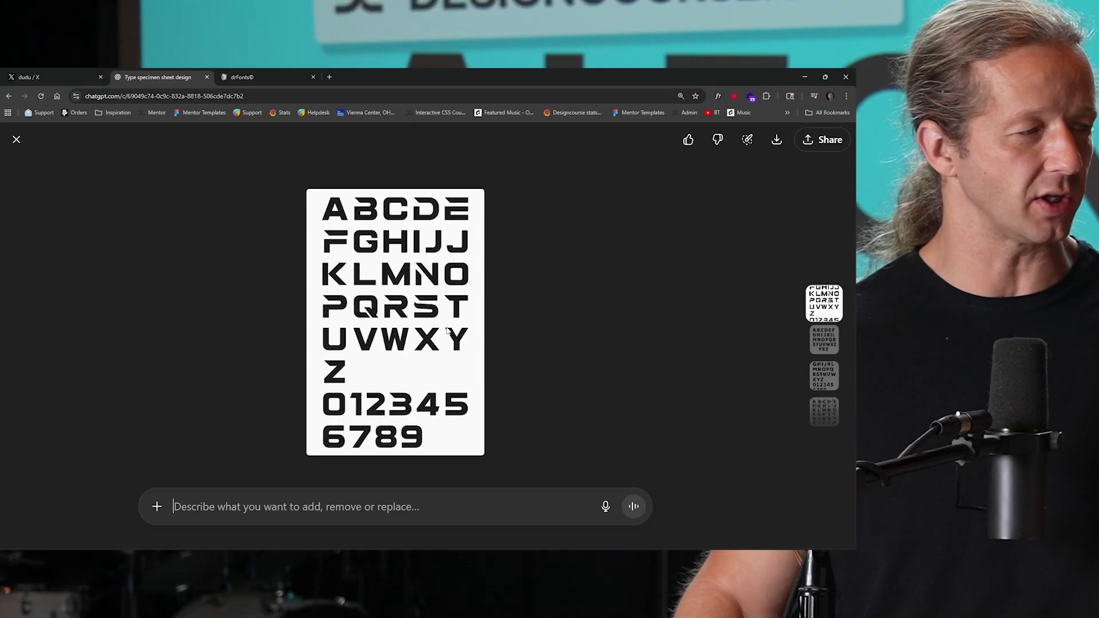